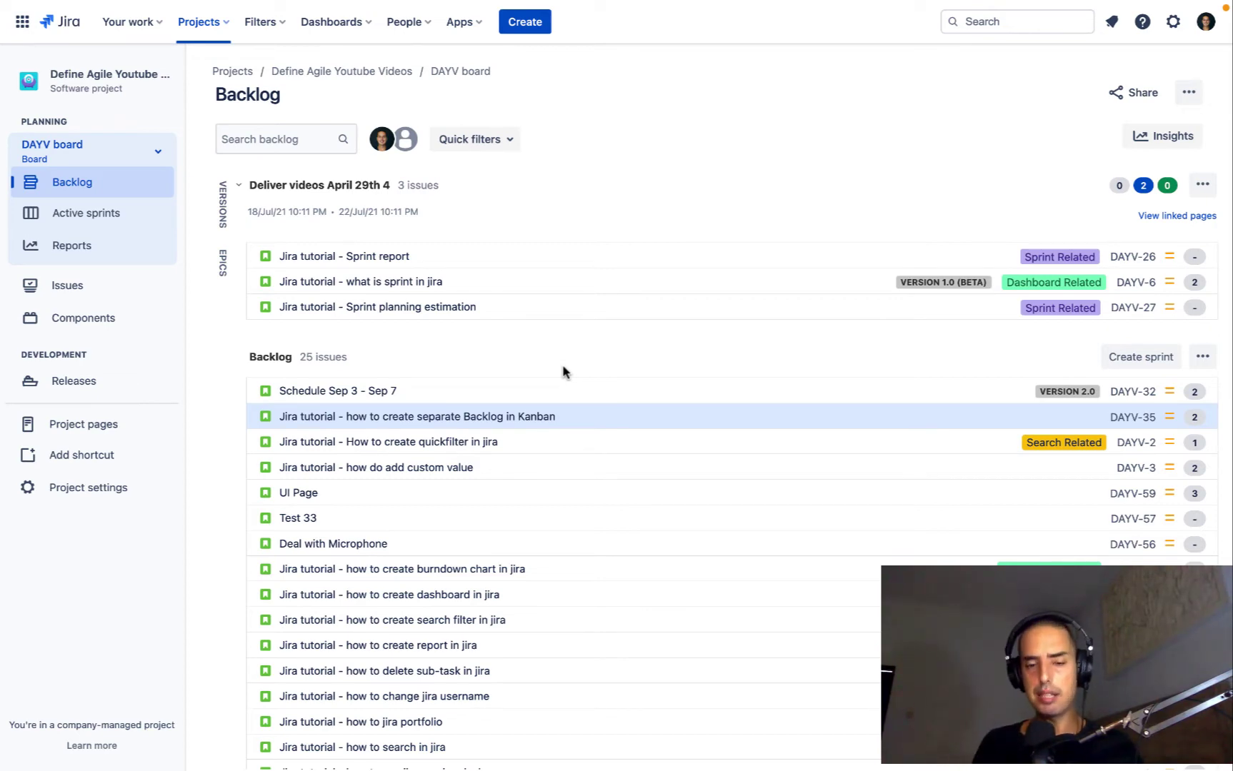
pyautogui.scroll(-5, 694, 217)
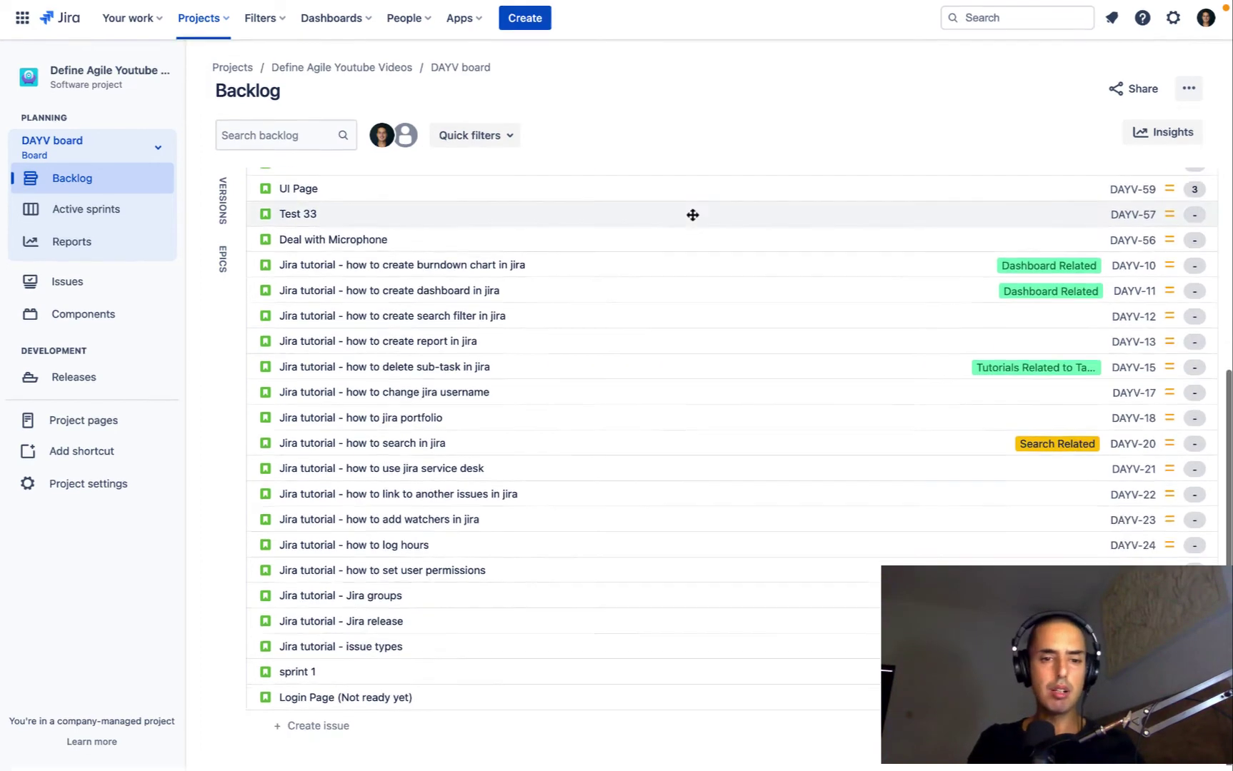
pyautogui.scroll(5, 693, 473)
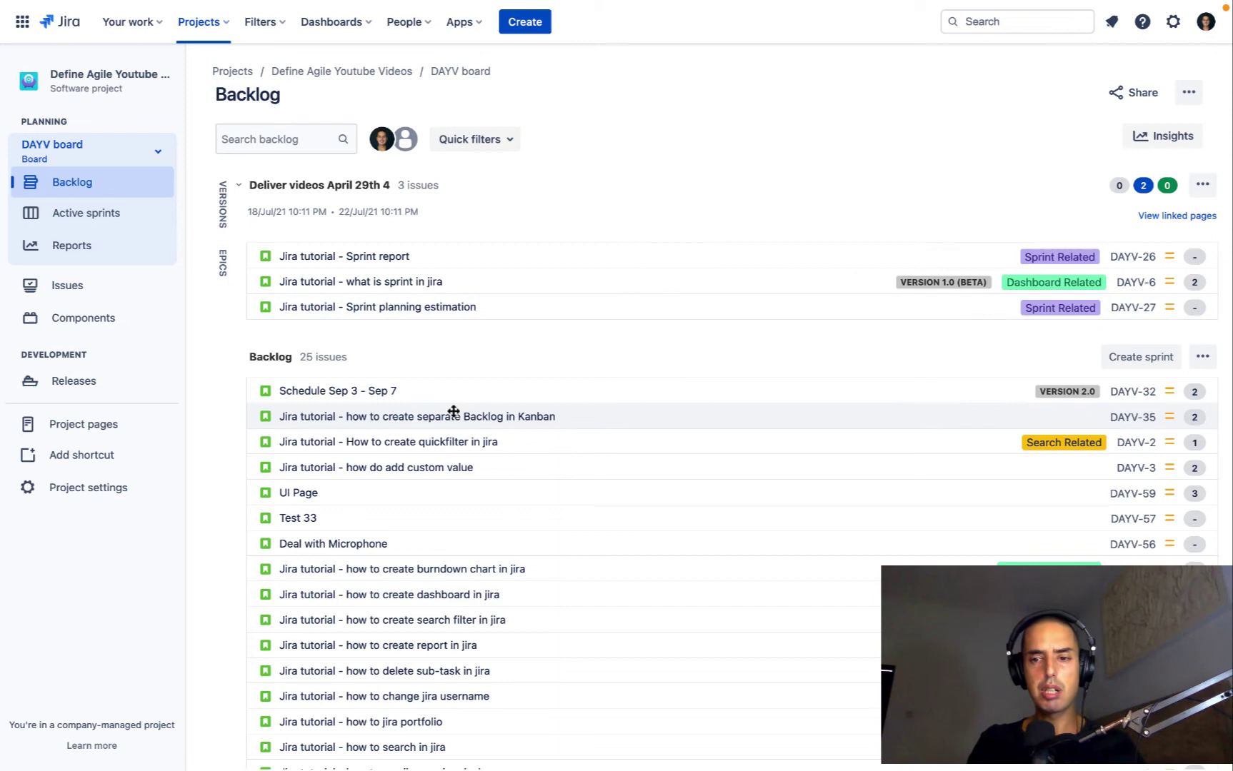
# - Open DAYV-35 'how to create separate Backlog in Kanban' to see its subtask 'Film the tutorial'
pyautogui.click(453, 416)
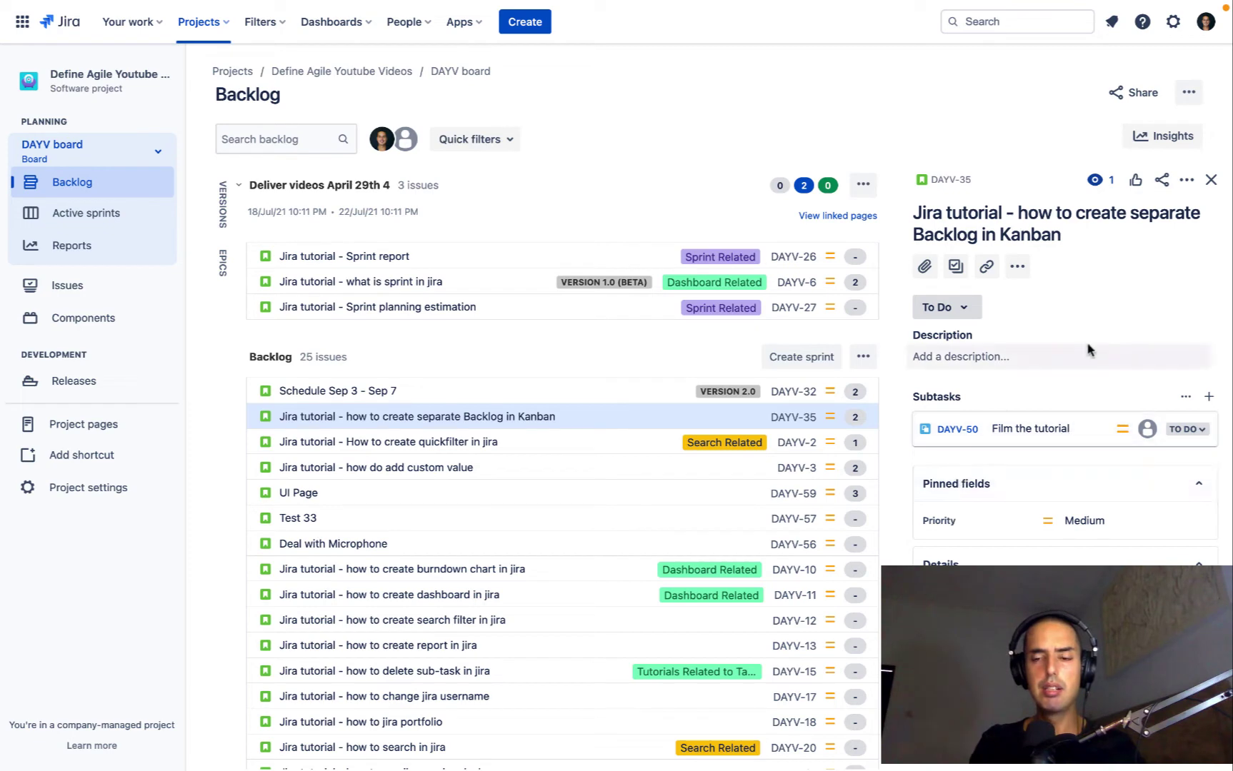
# - Open subtask DAYV-50 'Film the tutorial' and delete it from its actions menu
pyautogui.click(956, 429)
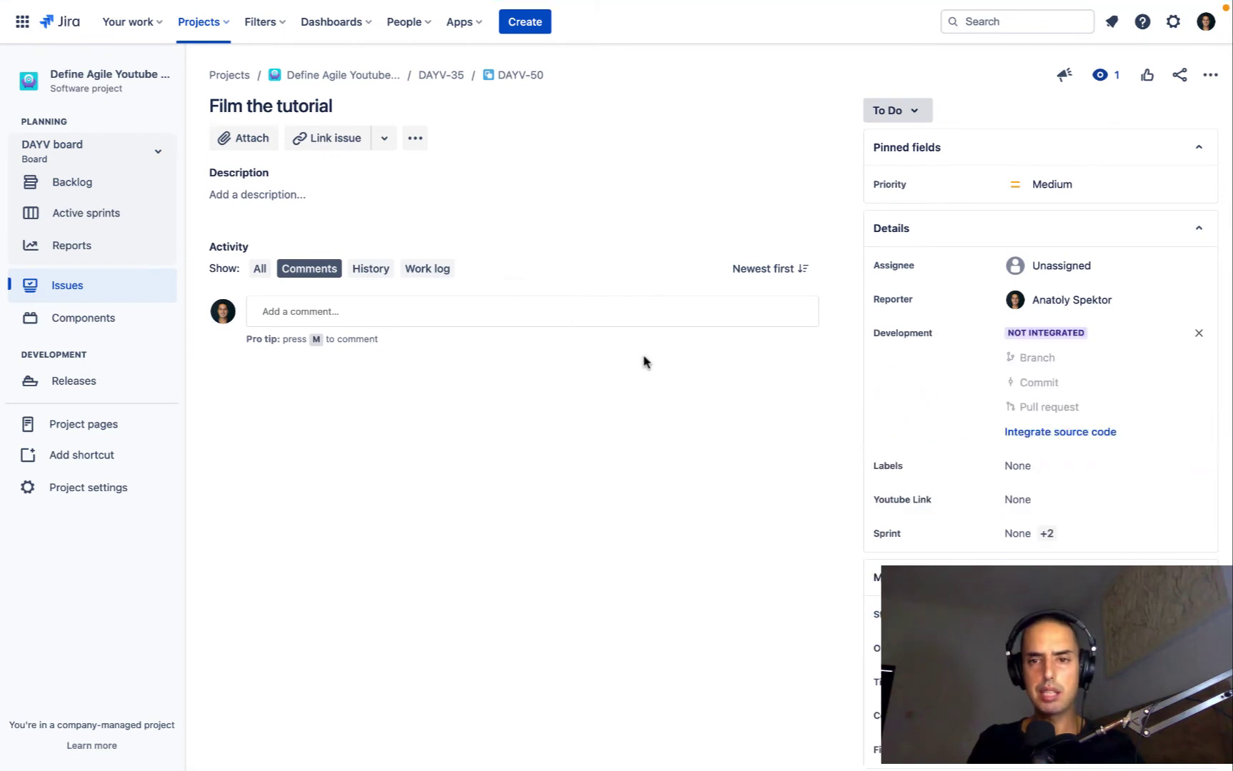
pyautogui.click(1210, 74)
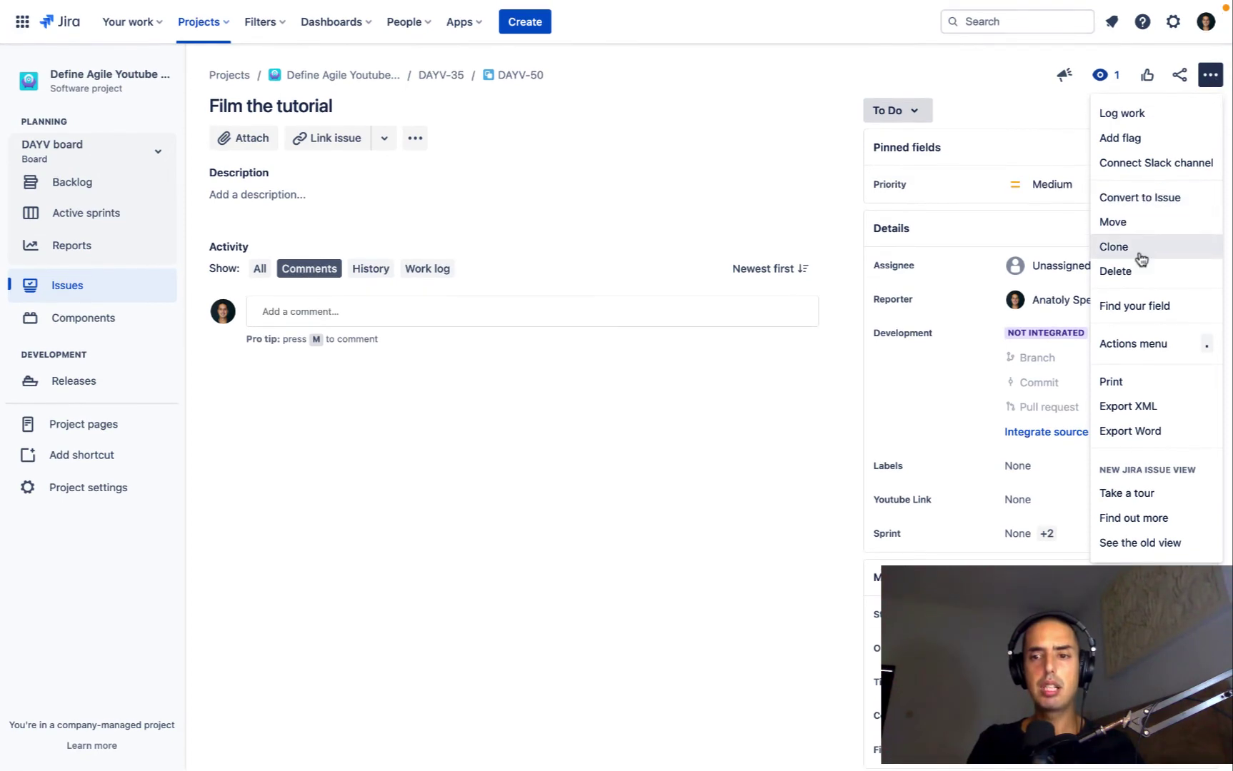
pyautogui.click(1115, 270)
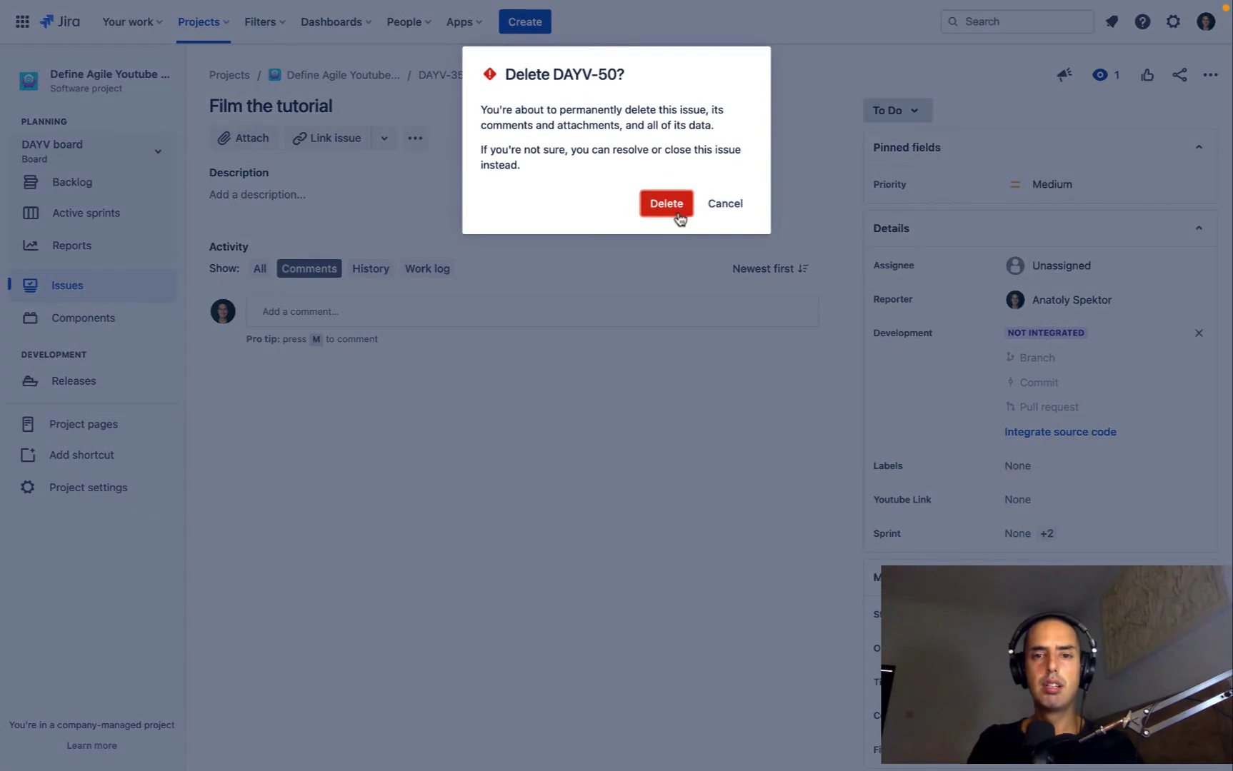
pyautogui.click(658, 204)
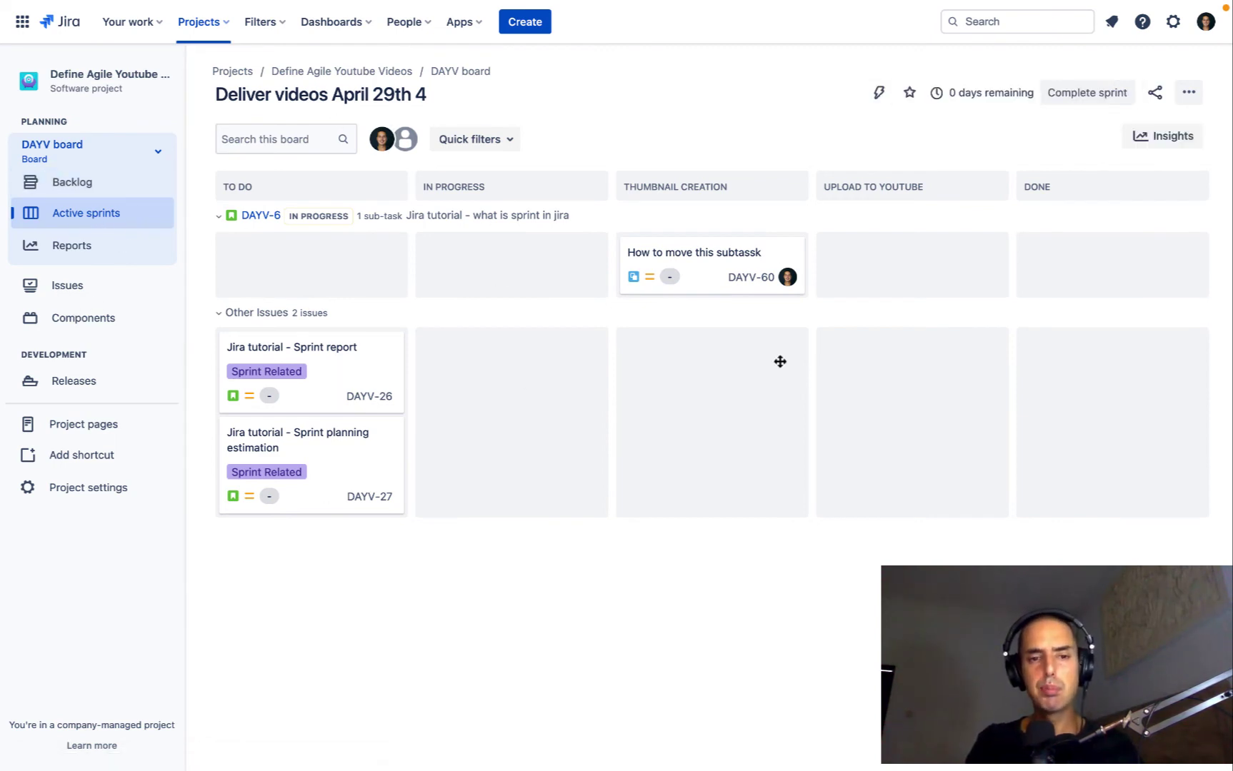
pyautogui.rightClick(698, 253)
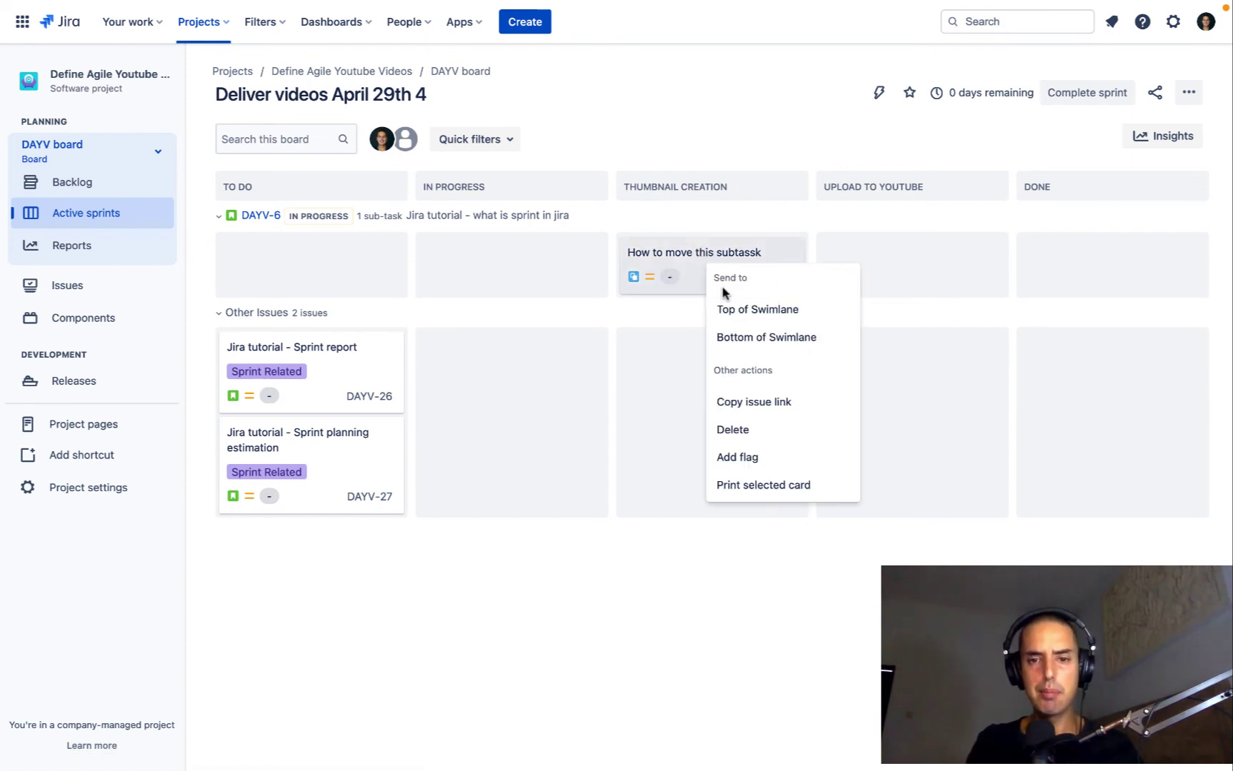
pyautogui.click(847, 416)
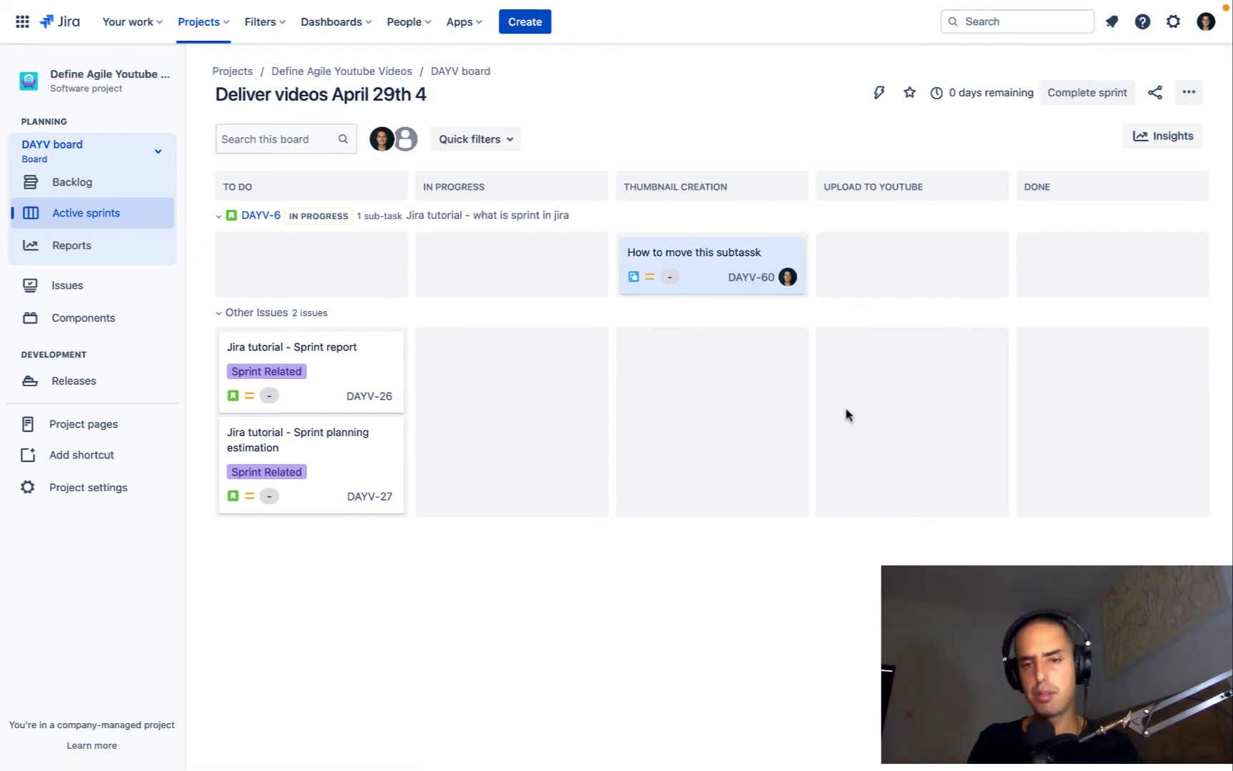